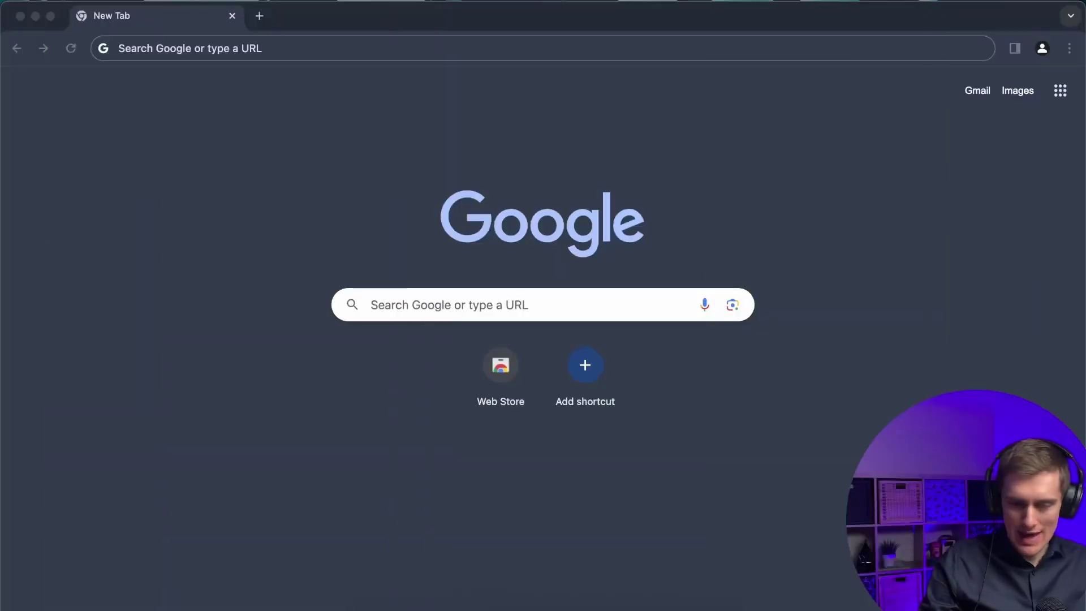
- Go to office.com in the Chrome address bar
left_click(671, 45)
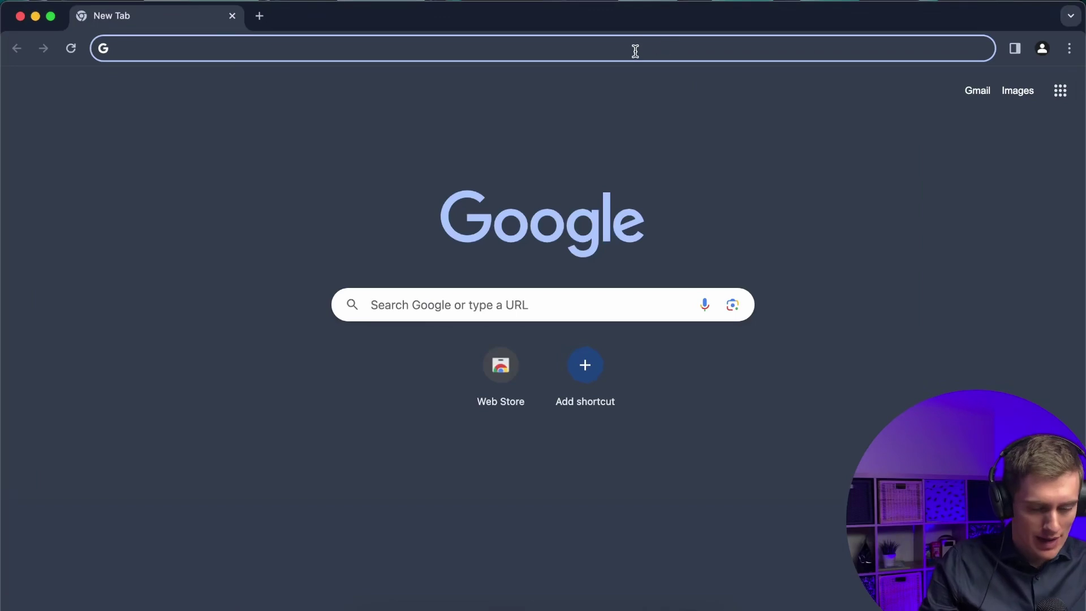
type("offic")
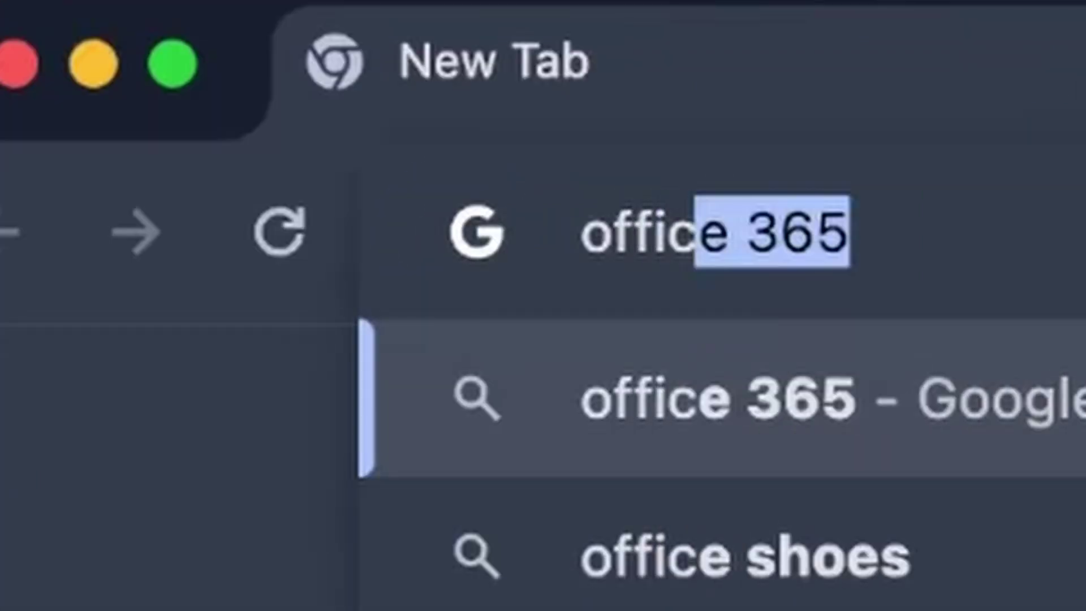
type("e.com")
key("Return")
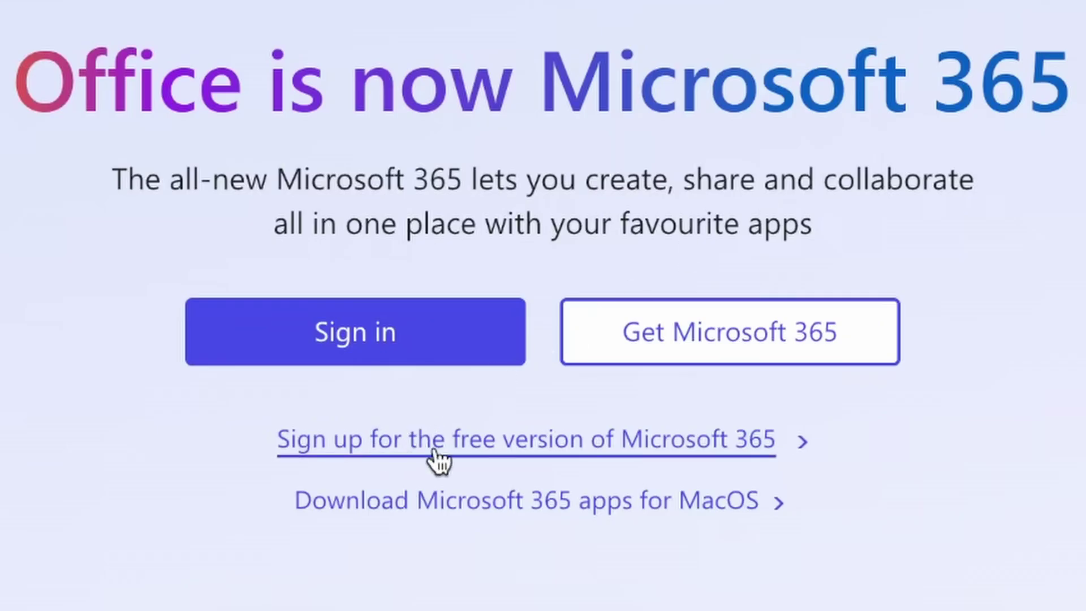
left_click(696, 451)
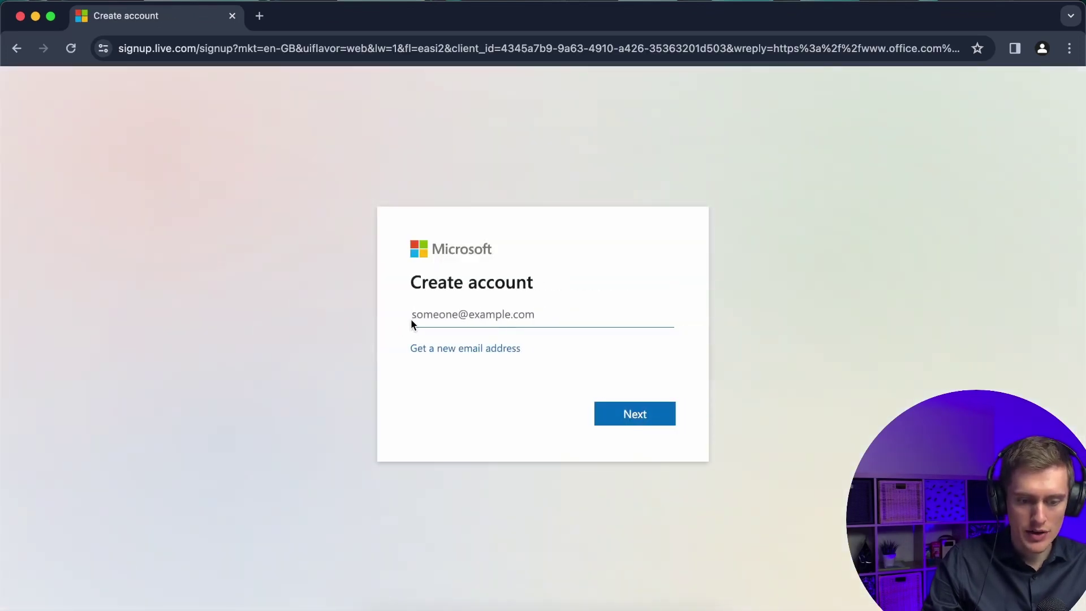
left_click(467, 349)
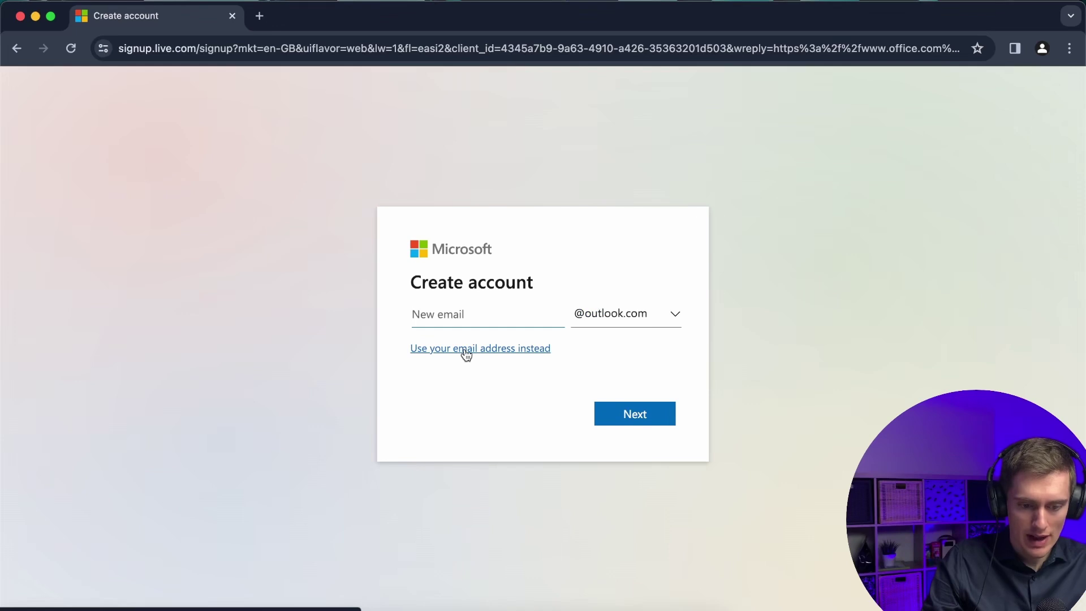
left_click(668, 314)
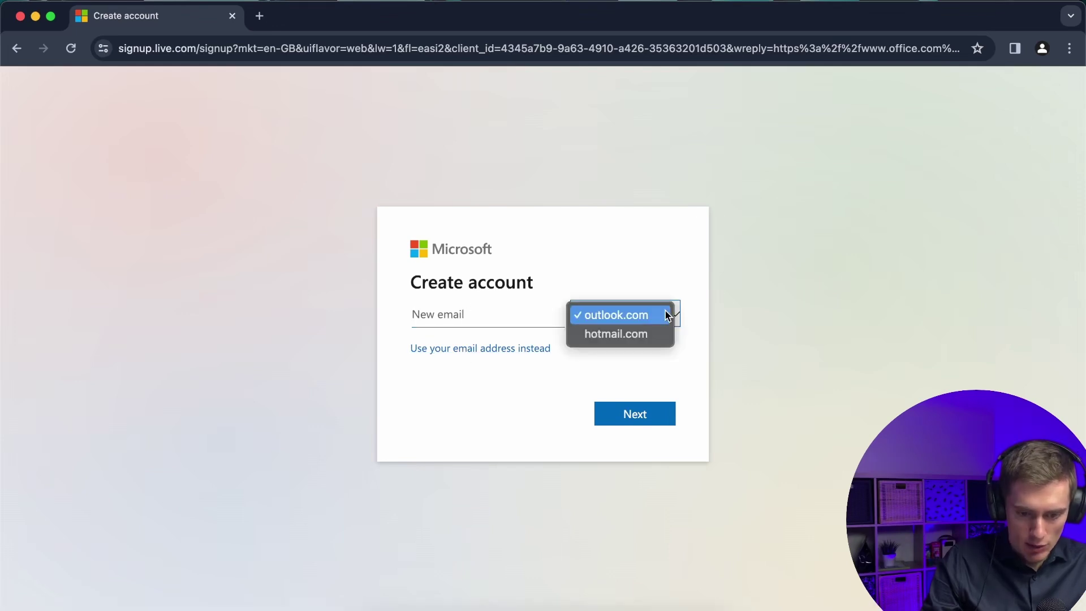
left_click(623, 314)
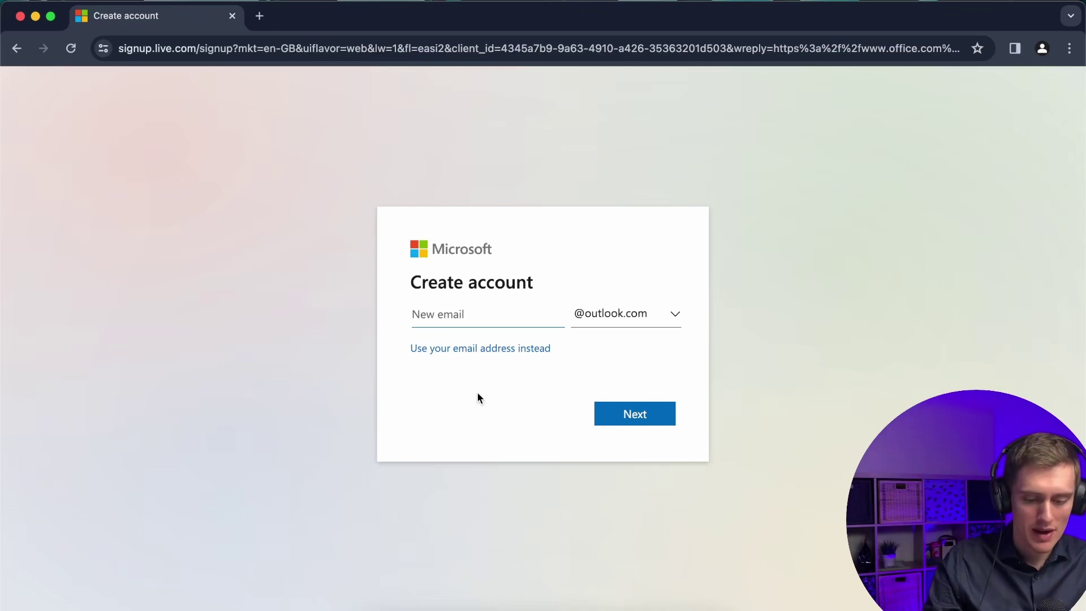
type("lovros")
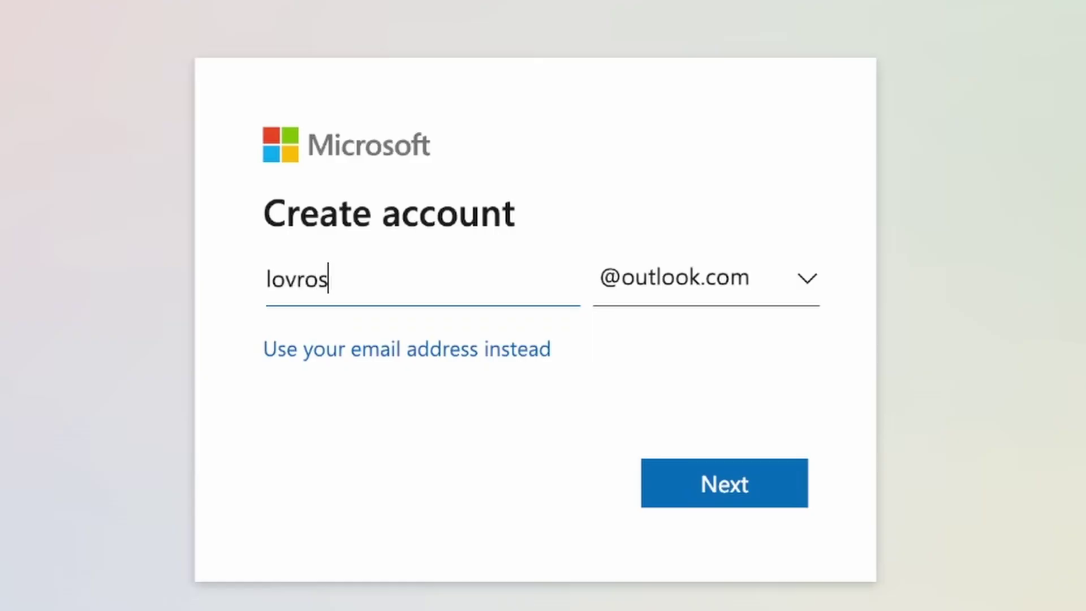
type("dogshop")
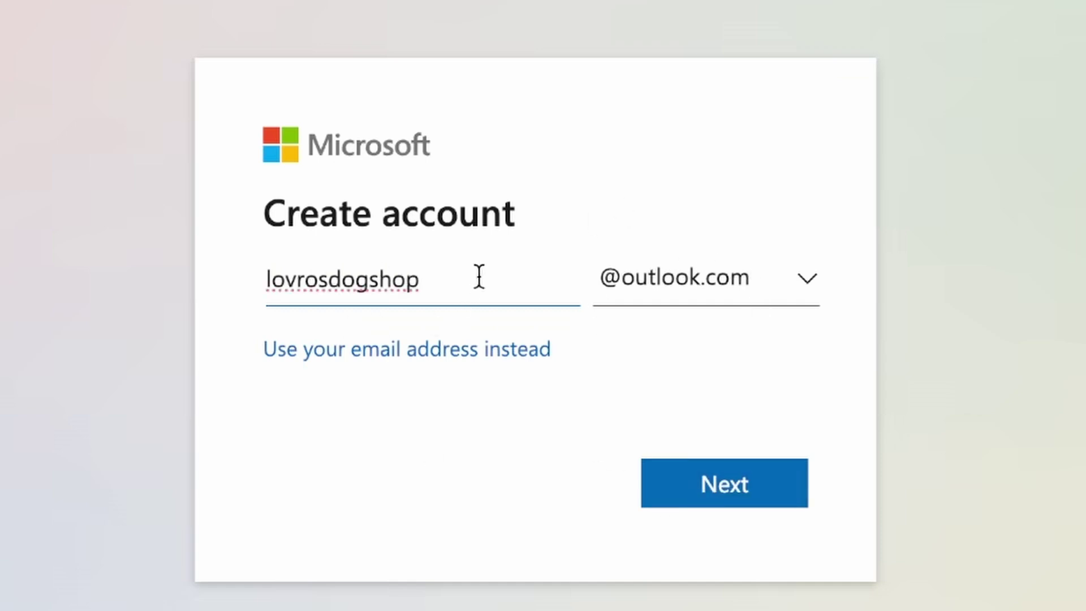
left_click_drag(479, 276, 165, 280)
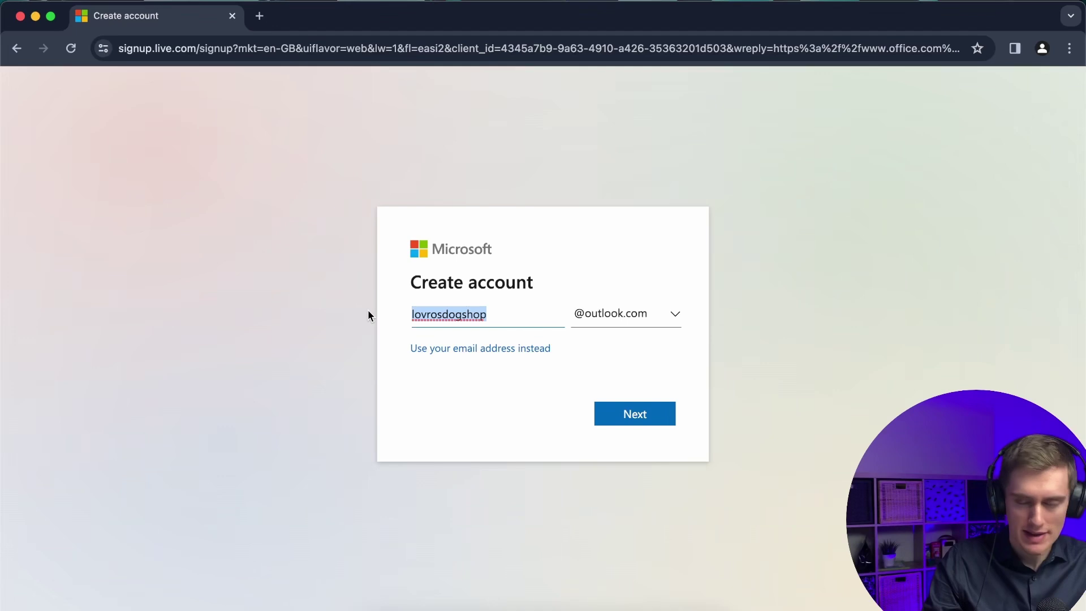
- Confirm the new address and paste a generated 16-character password as the account password
left_click(646, 415)
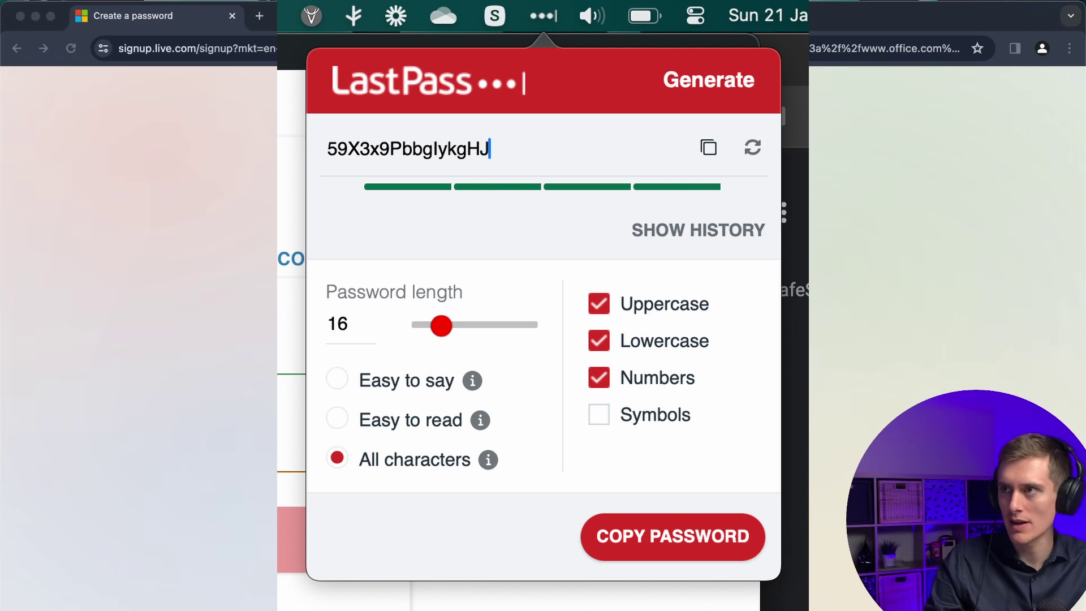
key("super+v")
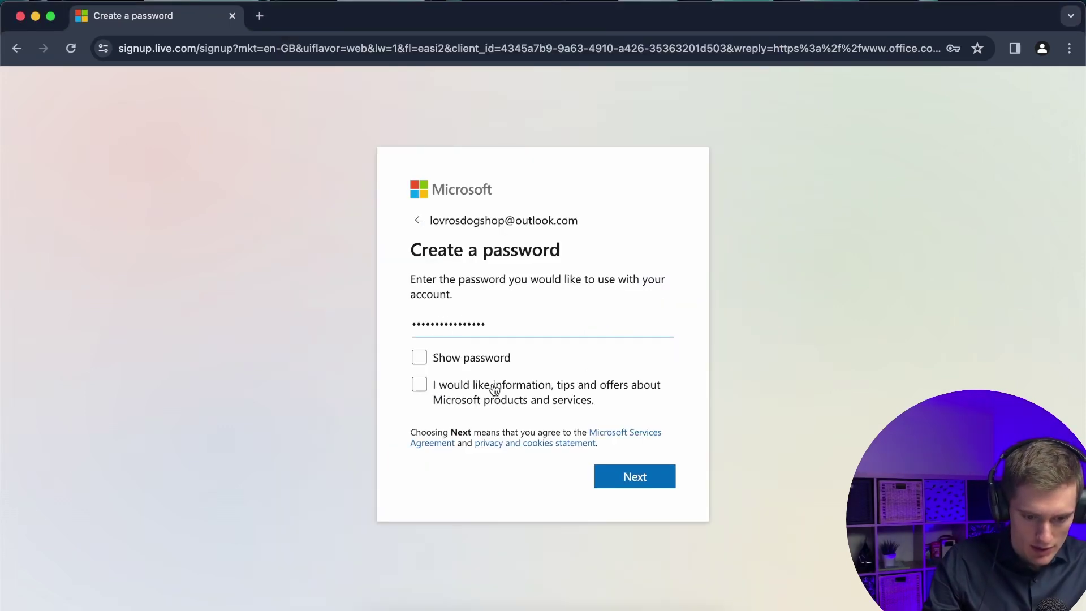
left_click(659, 478)
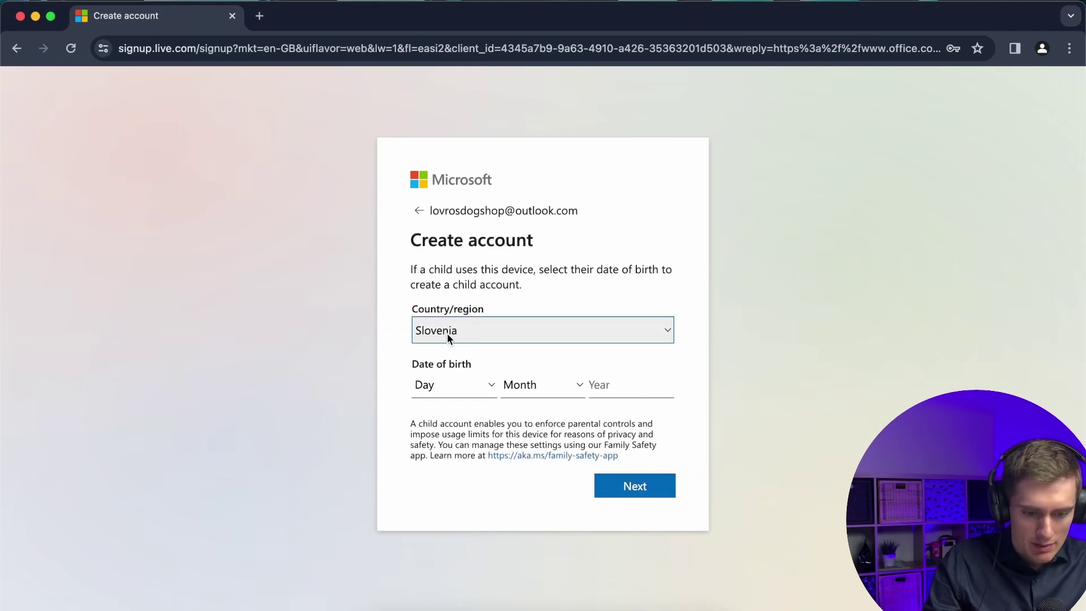
- Enter the birth date 1 January 1996 with country Slovenia and continue
left_click(484, 386)
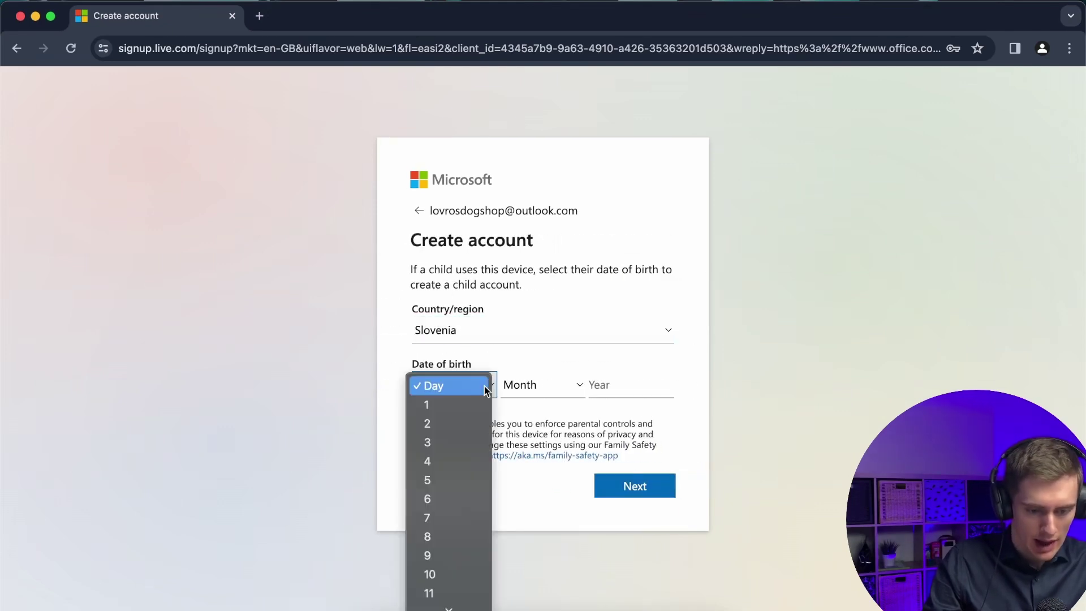
left_click(478, 403)
left_click(550, 389)
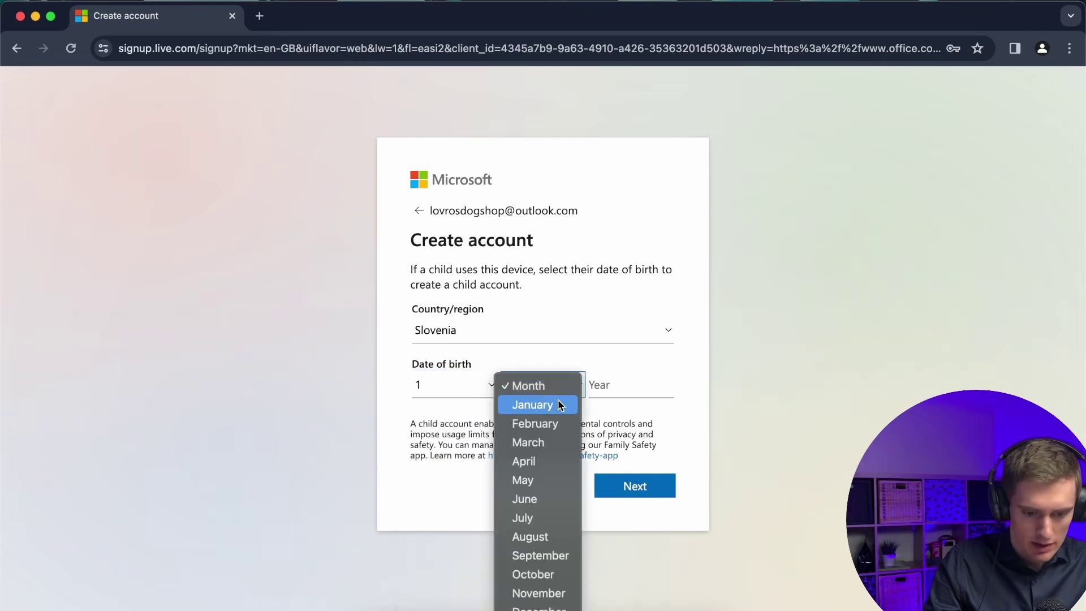
left_click(558, 402)
left_click(631, 384)
type("1996")
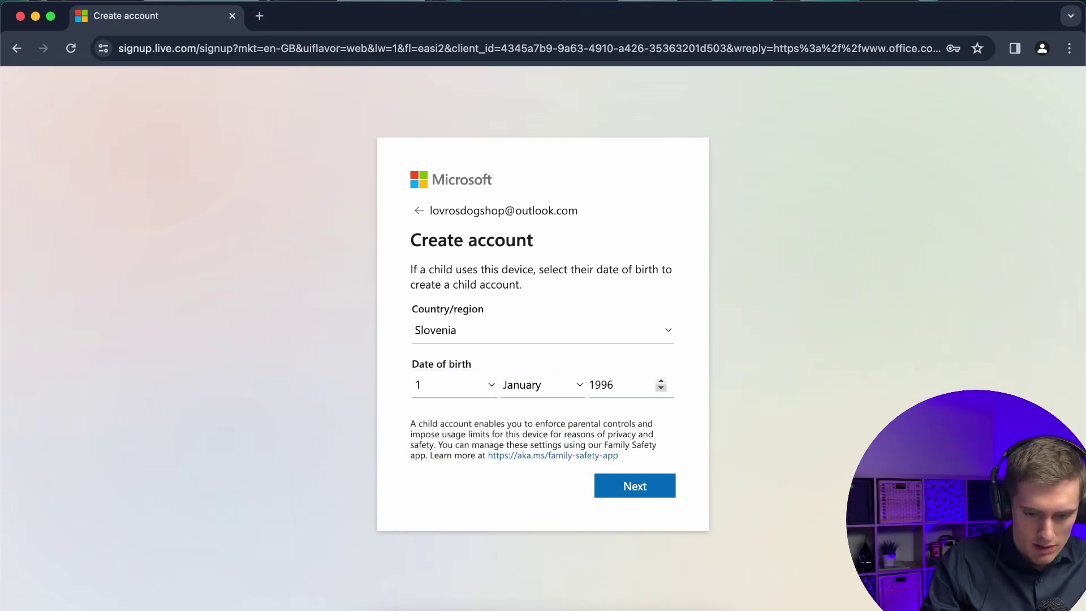
left_click(644, 488)
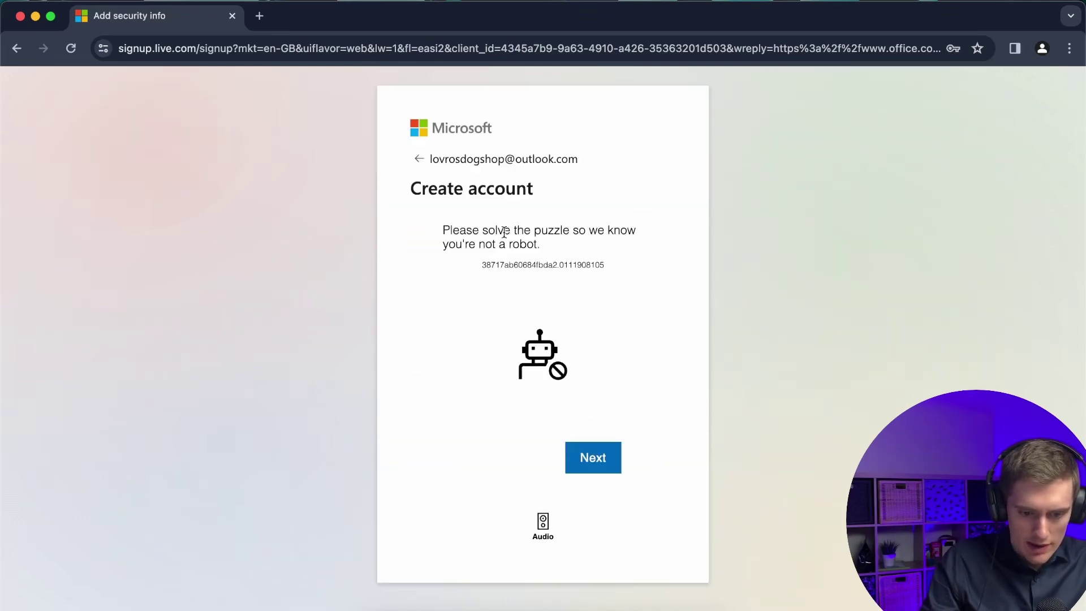
- Solve the rotate-the-object robot check so the hand matches, then continue to Add details
left_click(600, 462)
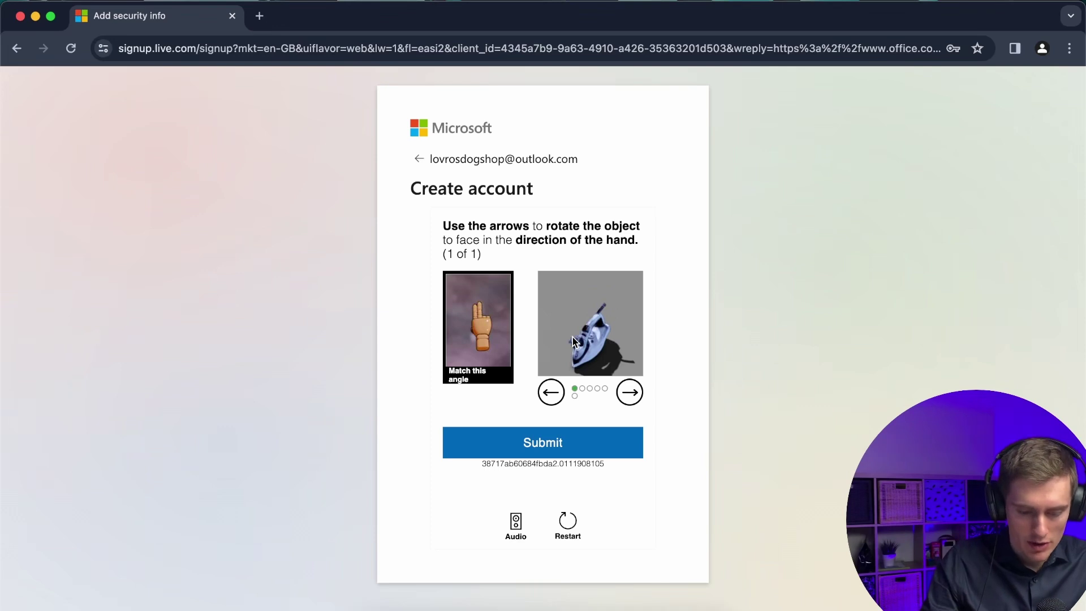
key("Right")
key("Right")
key("Right")
key("Right")
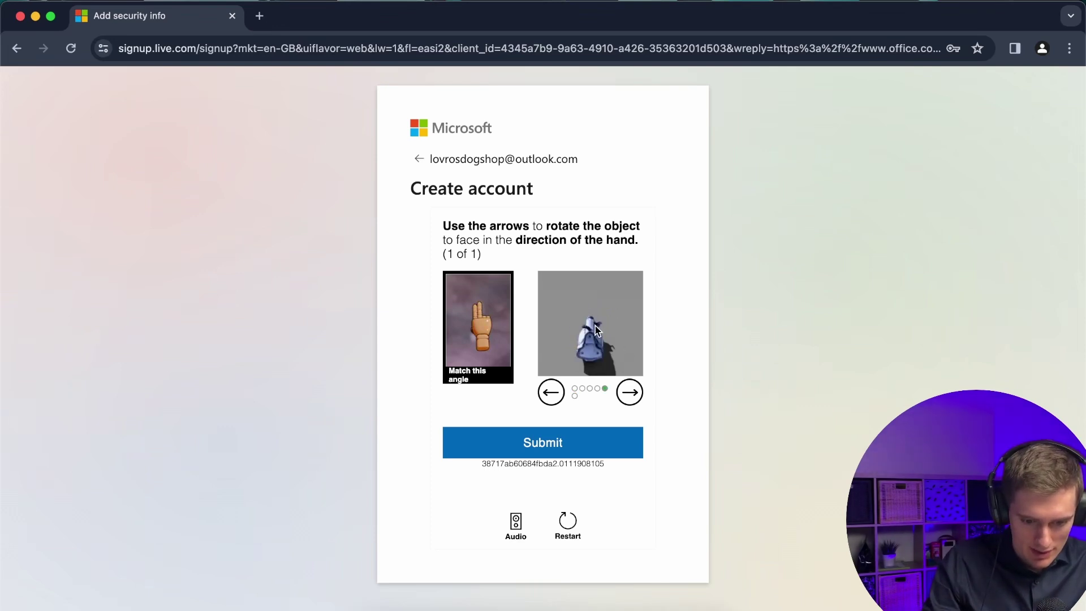
left_click(579, 447)
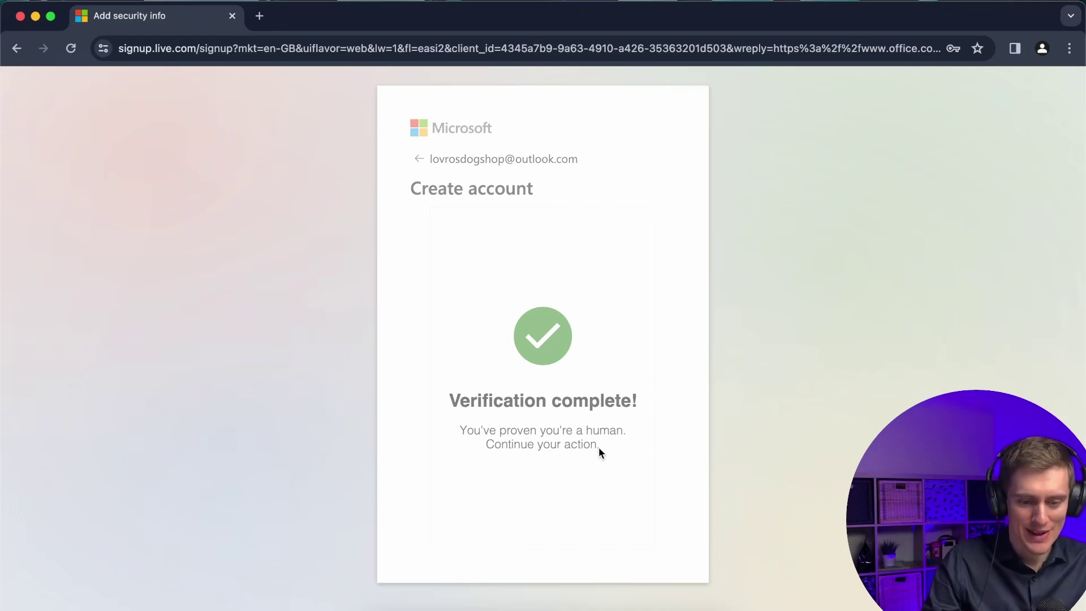
left_click(489, 396)
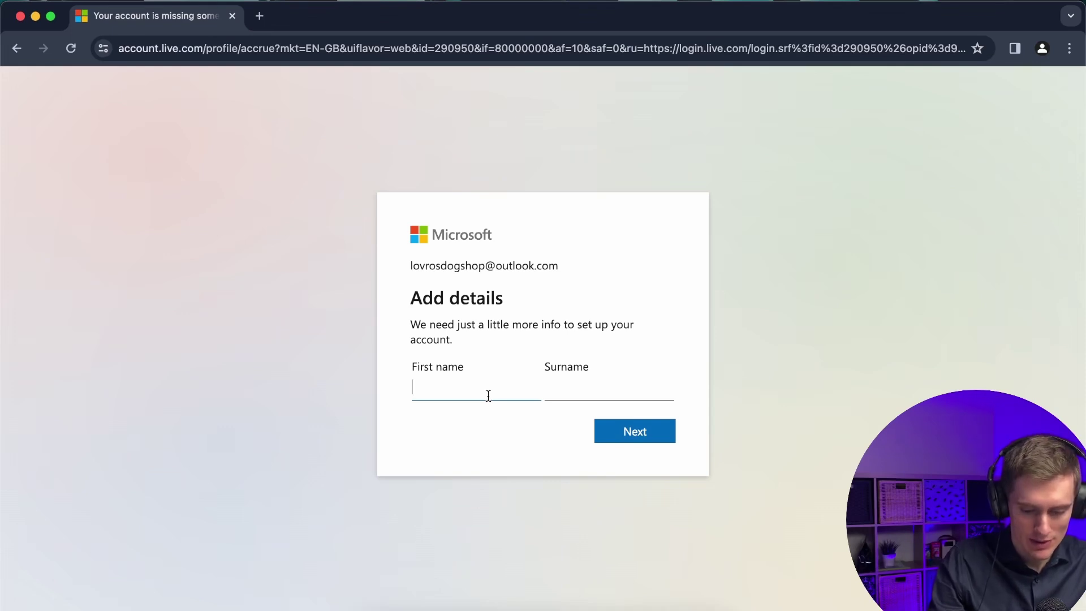
- Enter the account's first name and surname and submit them
type("Lovro's")
key("Tab")
type("Dog ")
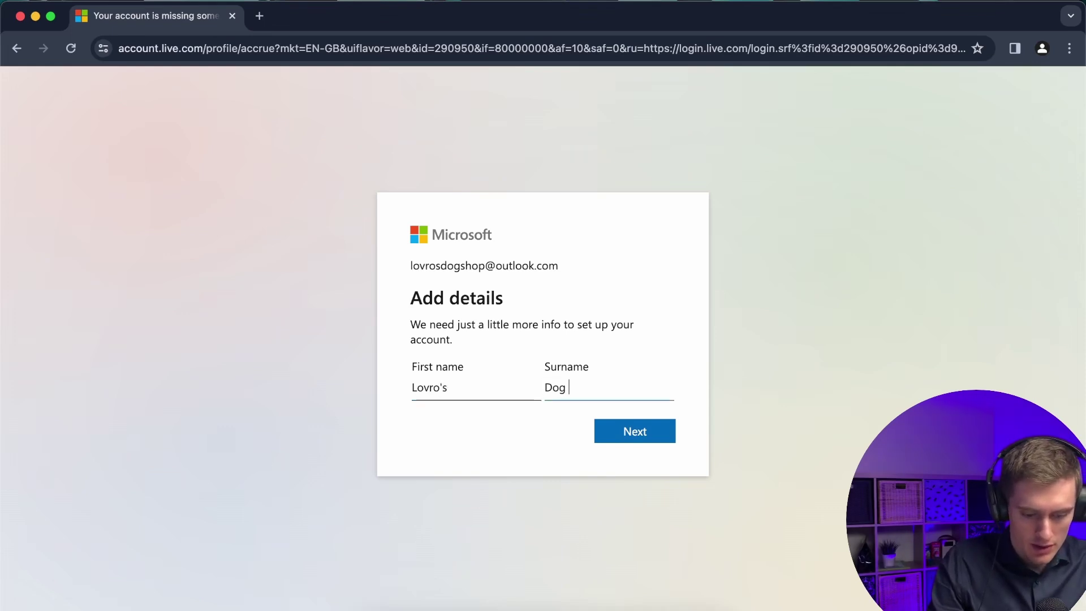
type("Shop")
left_click(658, 434)
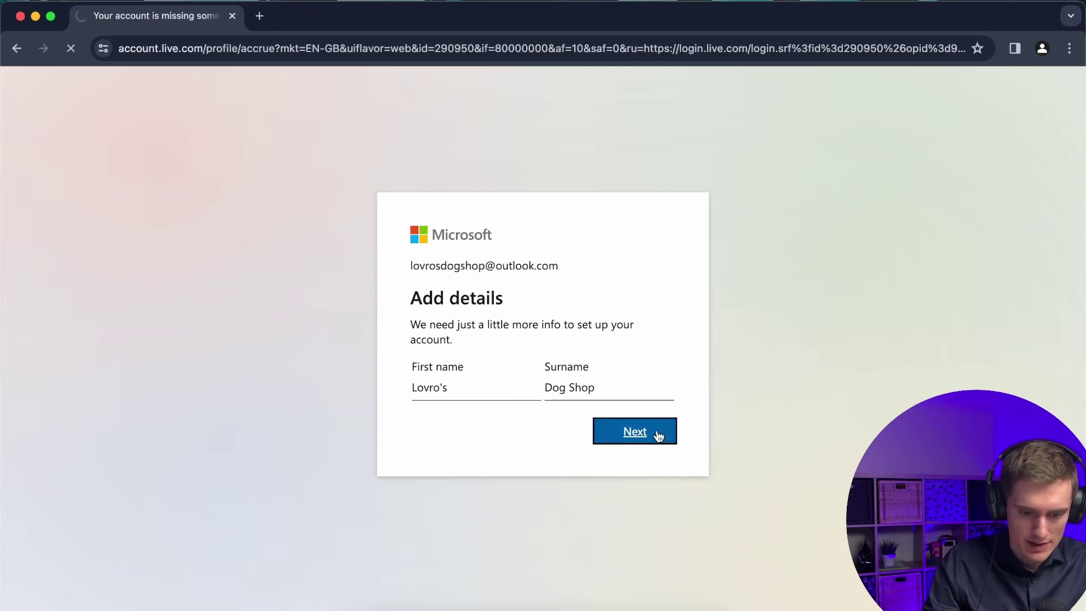
- Tick 'Don't show this again' on the Stay signed in page
left_click_drag(557, 276, 382, 273)
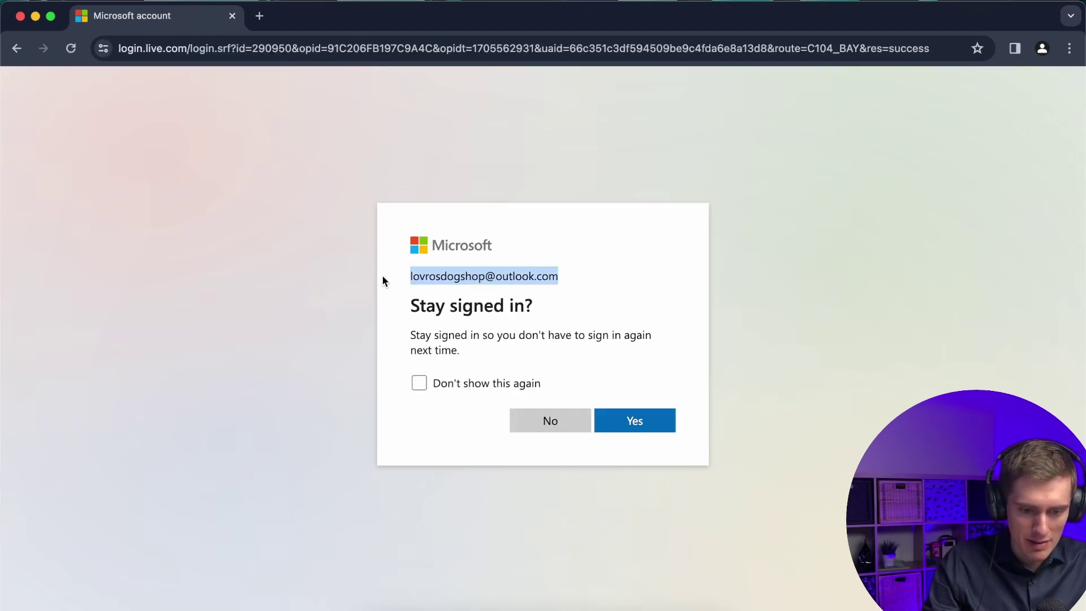
scroll(475, 283, "up", 5)
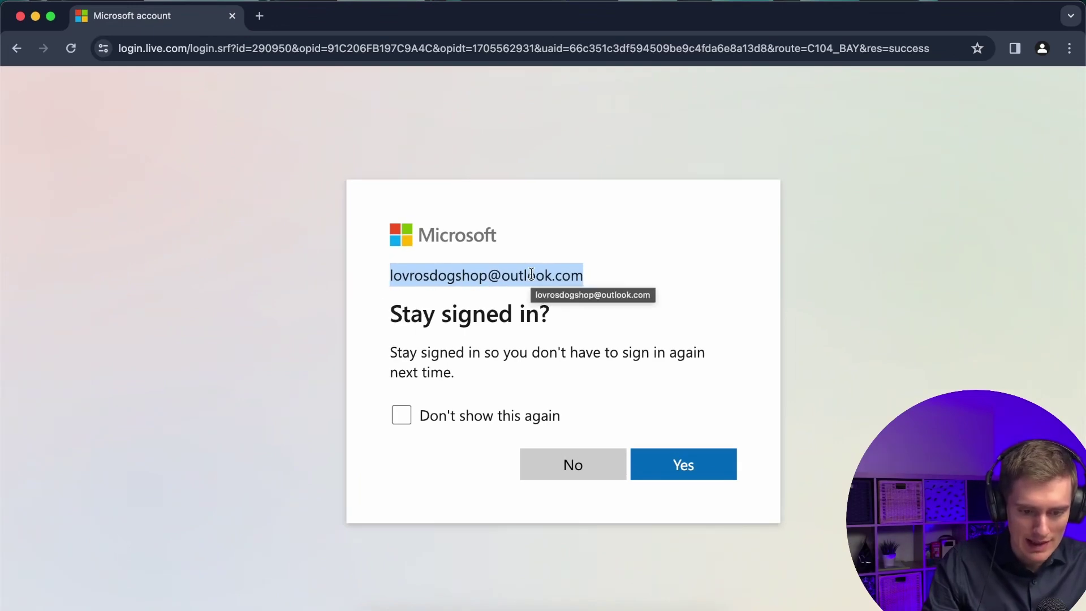
left_click(613, 326)
left_click(402, 416)
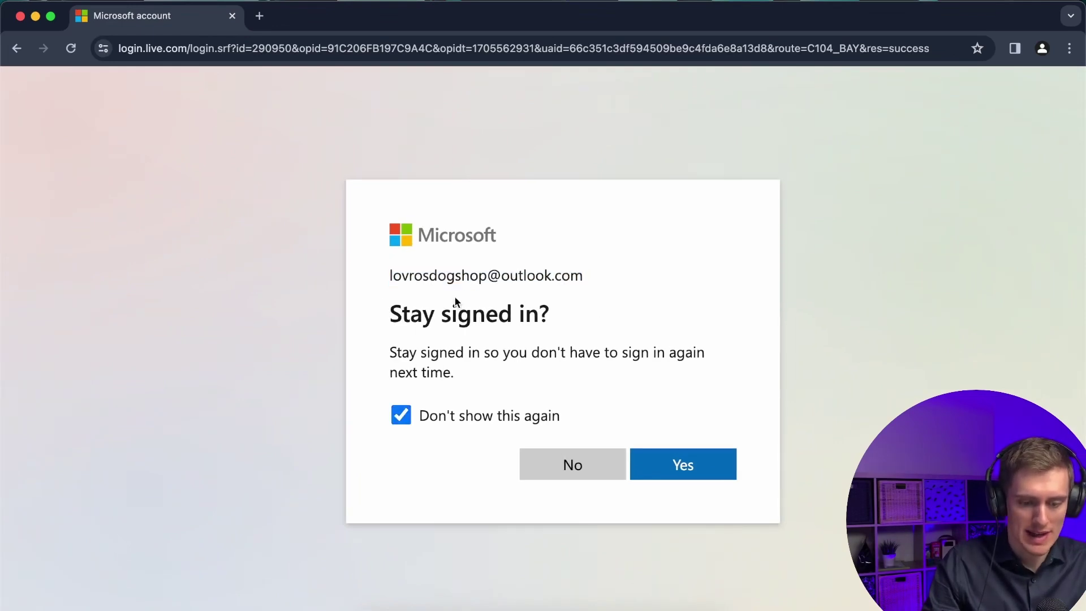
scroll(599, 346, "down", 5)
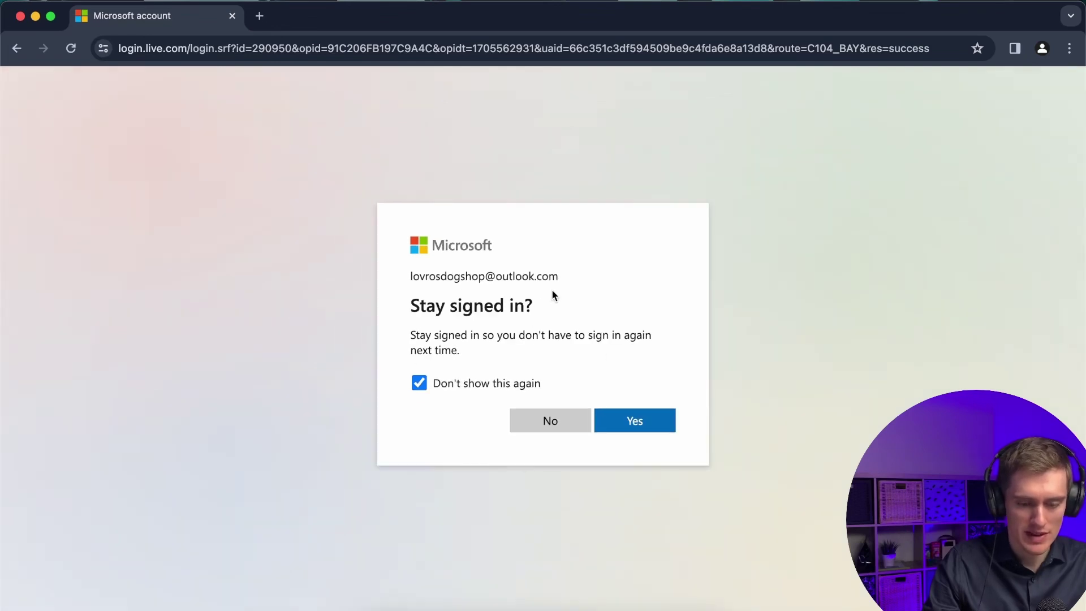
- Choose Yes to stay signed in, accept the privacy notice, and finish the welcome slides
left_click(652, 424)
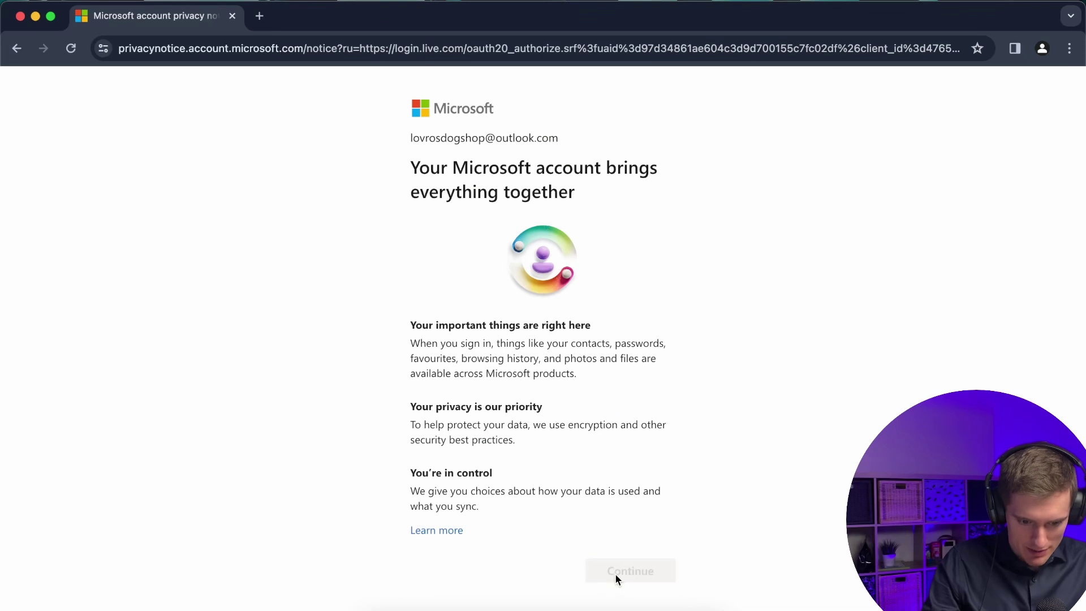
left_click(616, 573)
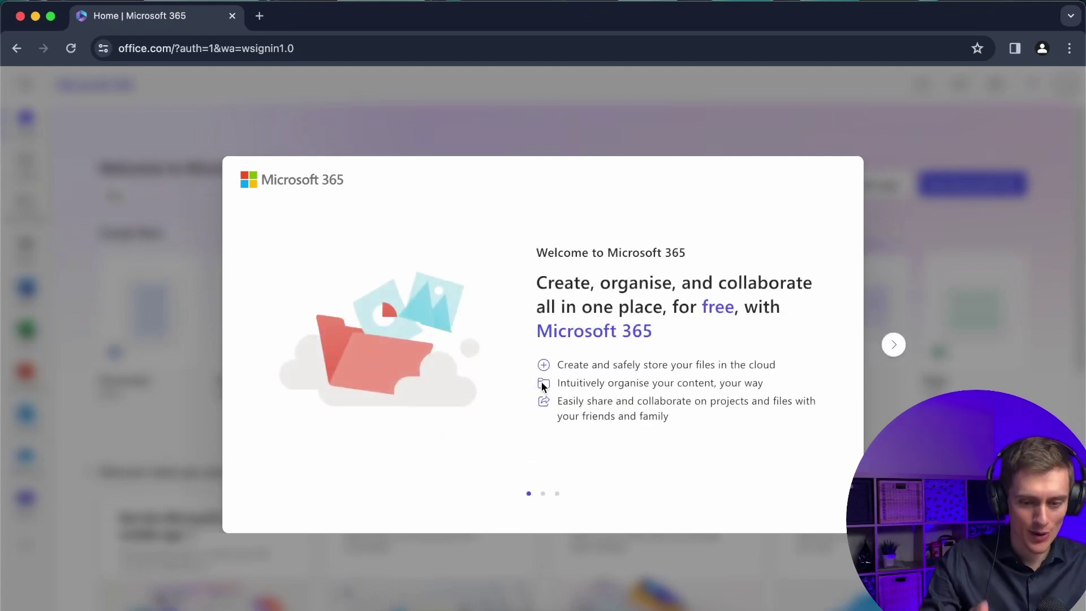
left_click(893, 344)
left_click(891, 345)
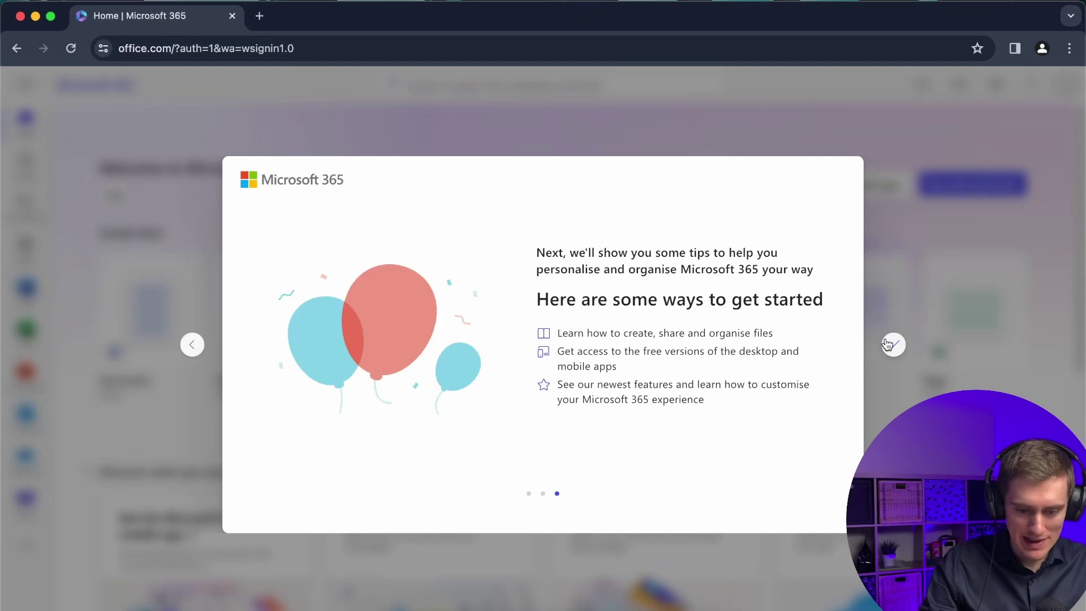
left_click(892, 345)
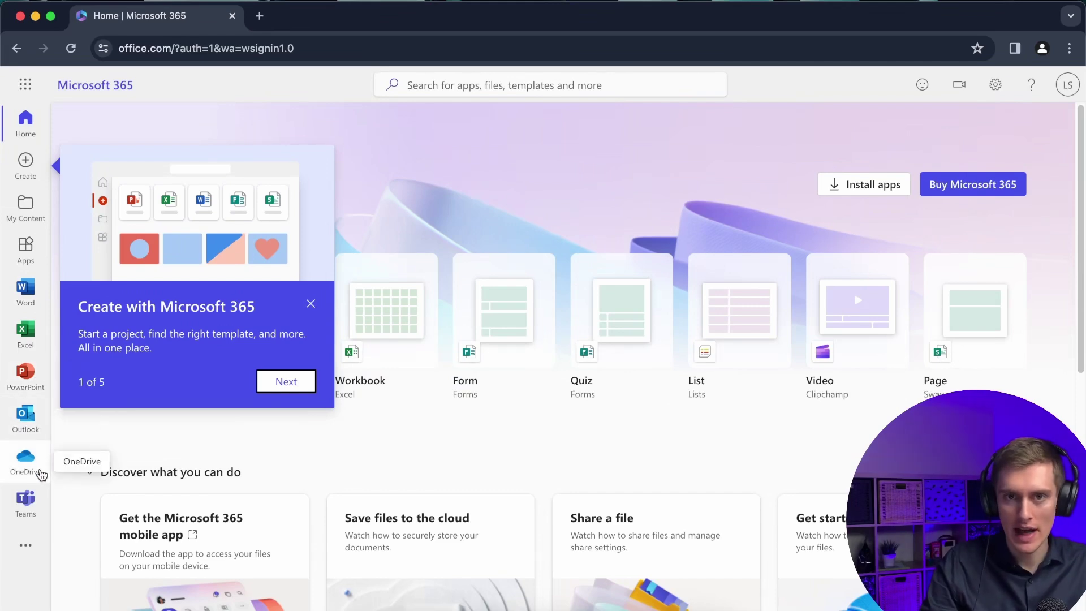
- From the Word start page, dismiss the tip and create a Blank document
left_click(29, 299)
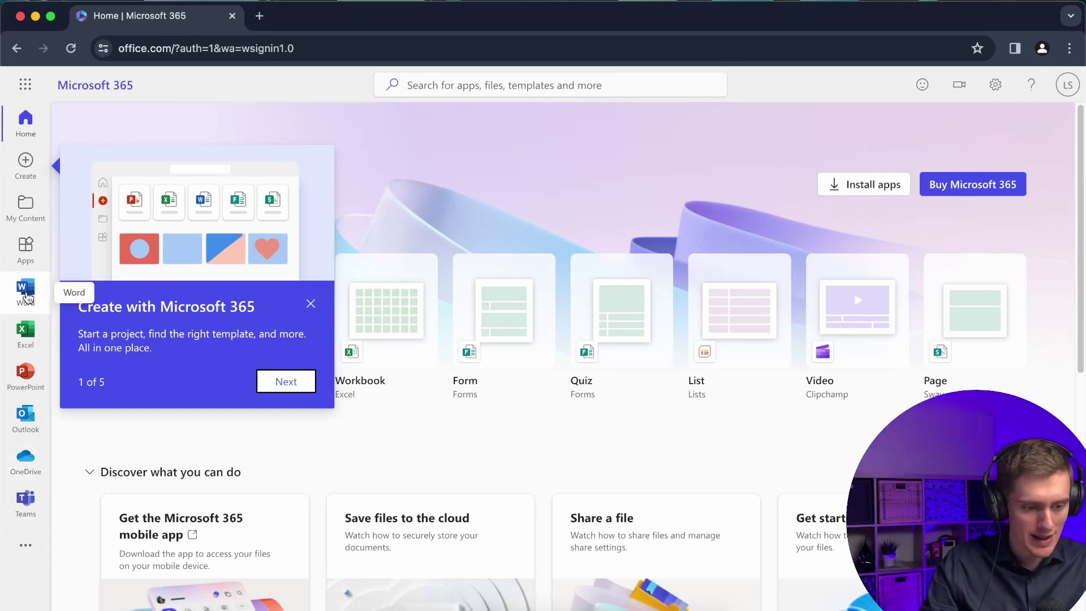
left_click(308, 303)
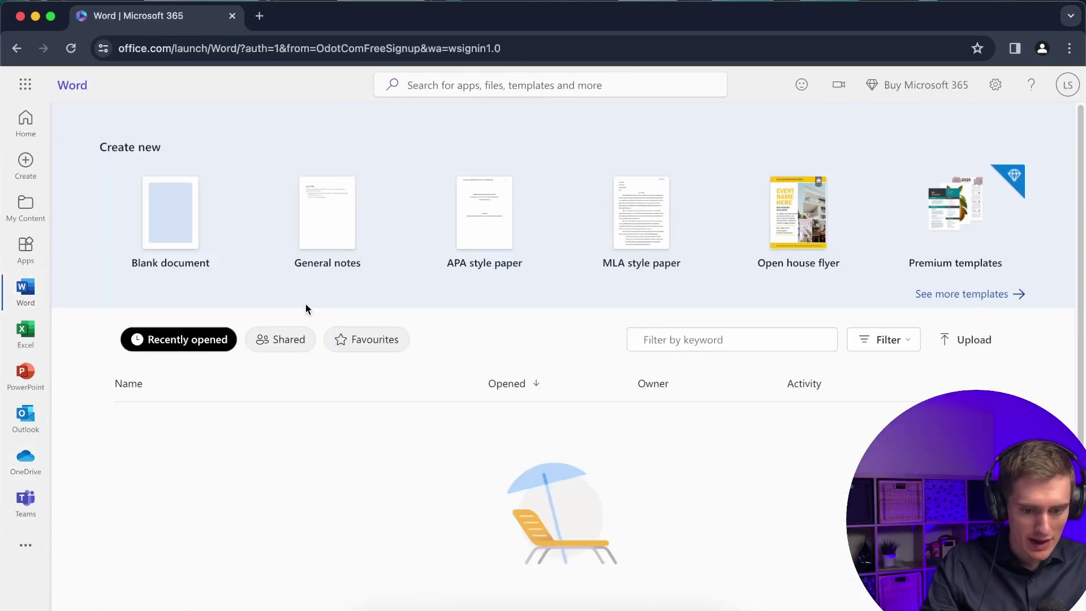
left_click(195, 211)
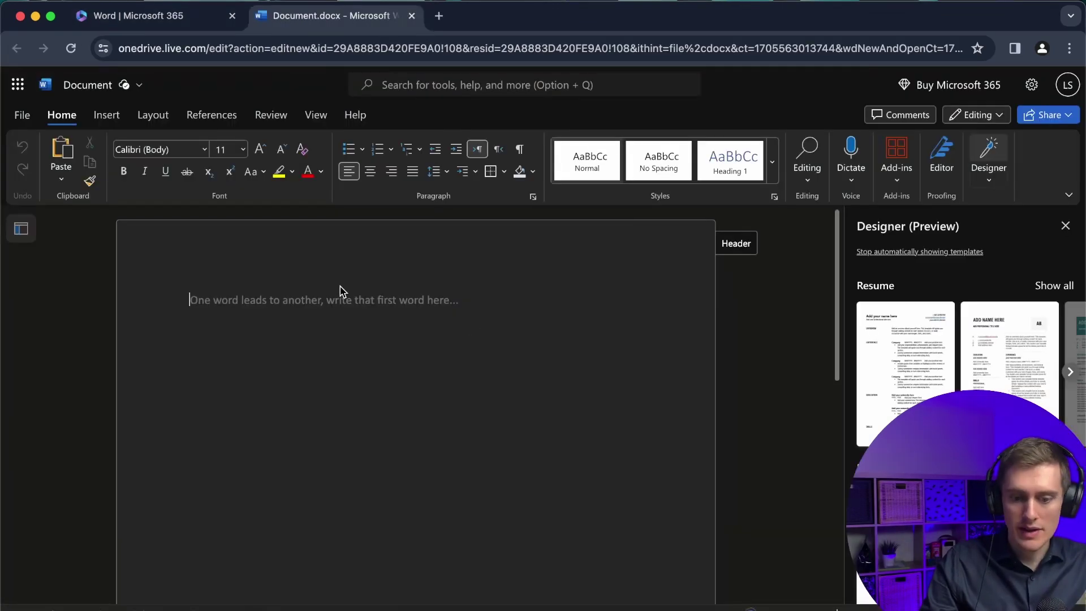